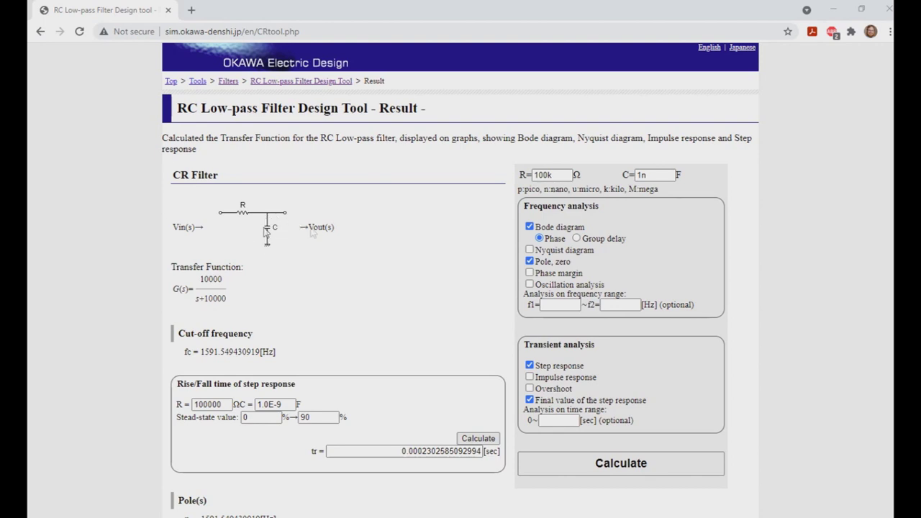
- Set the RC low-pass filter's resistance R to 50k and recalculate its response
left_click(547, 175)
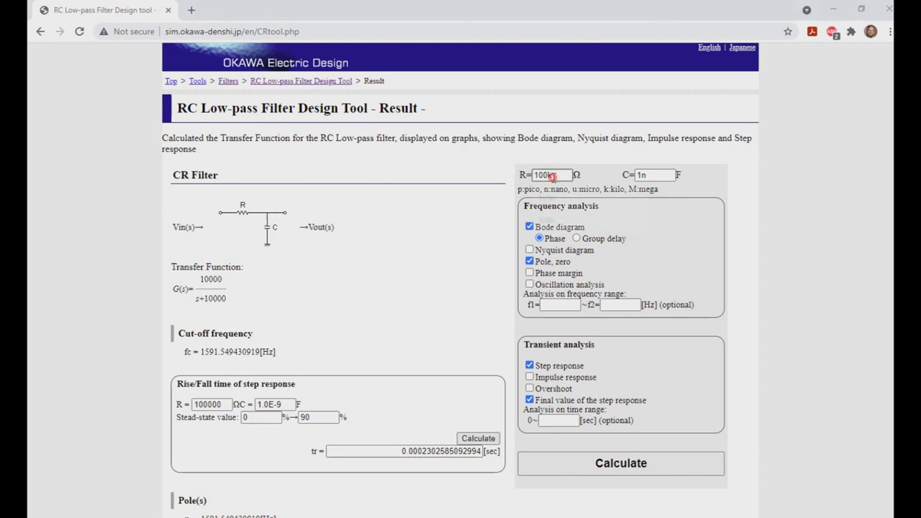
left_click(315, 237)
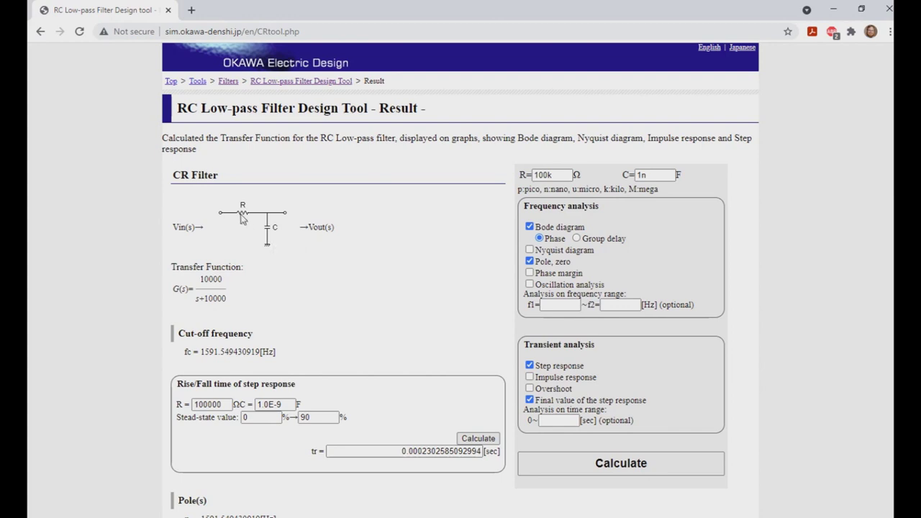
double_click(542, 175)
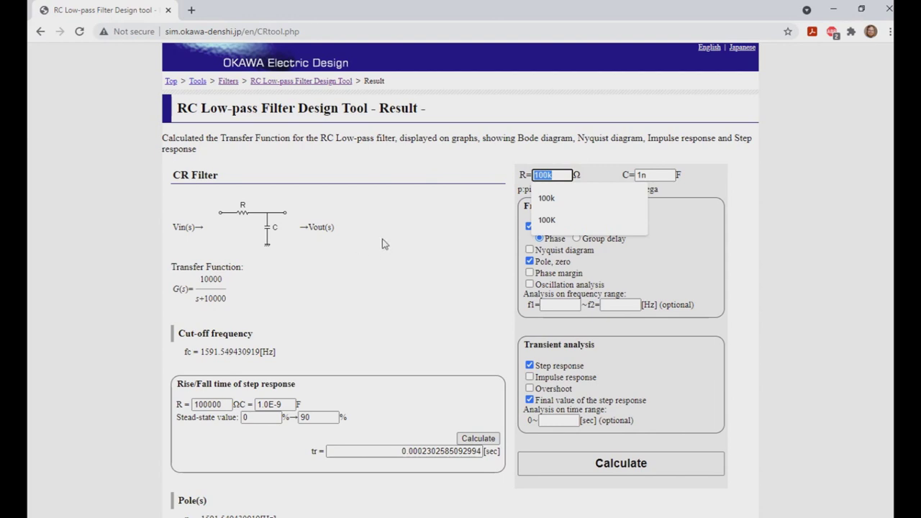
type("50k")
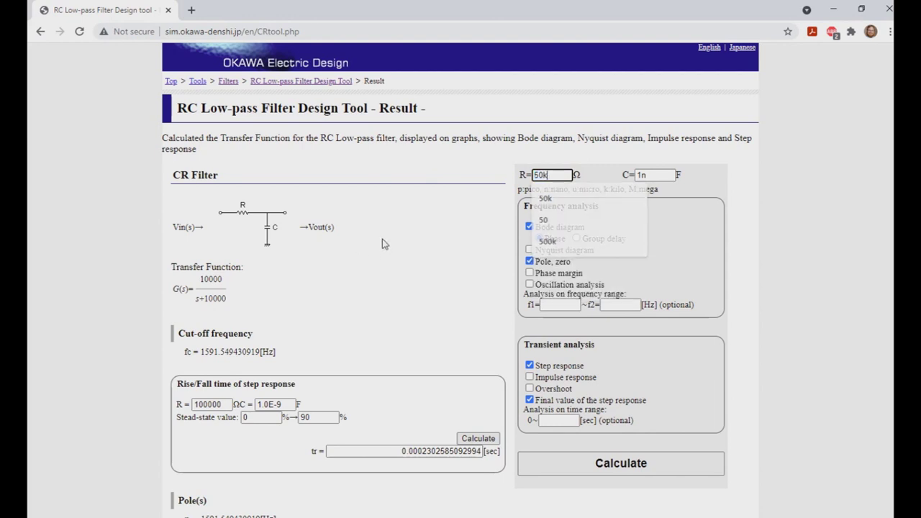
key("Return")
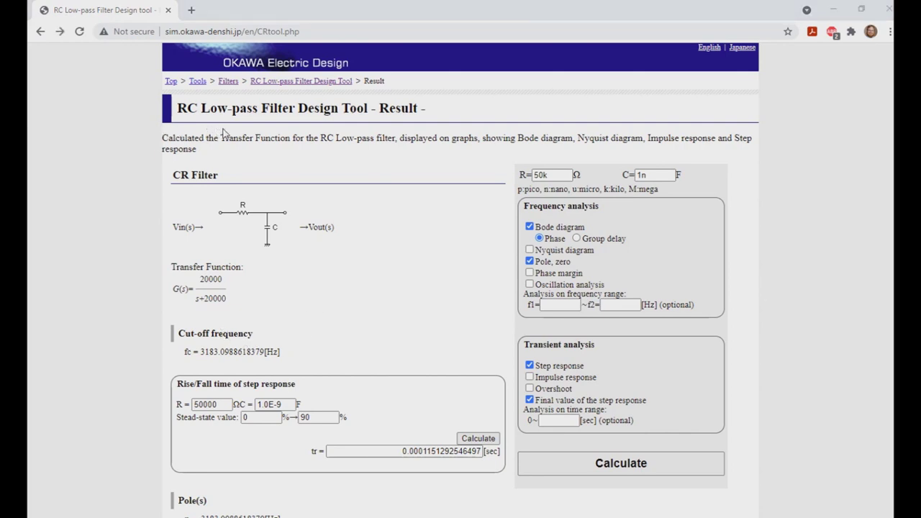
- Open the RC High-pass Filter tool from the filter index and calculate its response with R 100k and C 100n
left_click(228, 80)
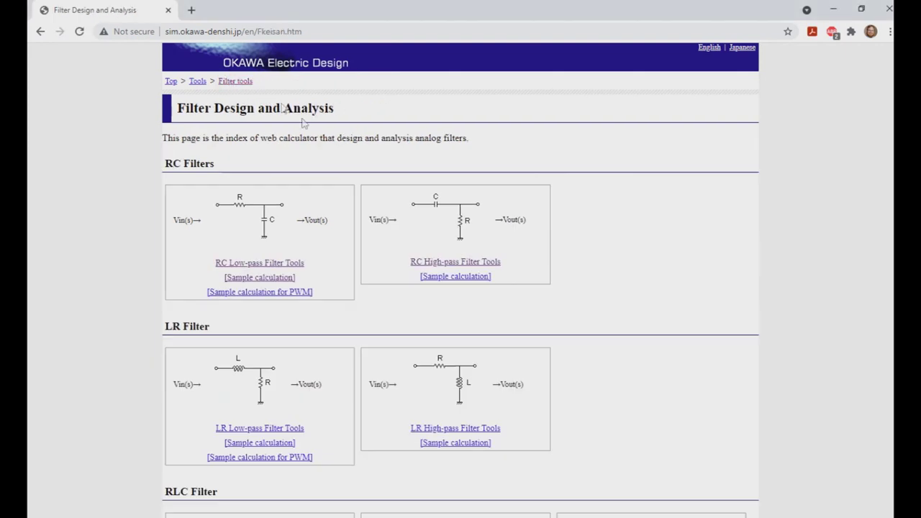
left_click(428, 262)
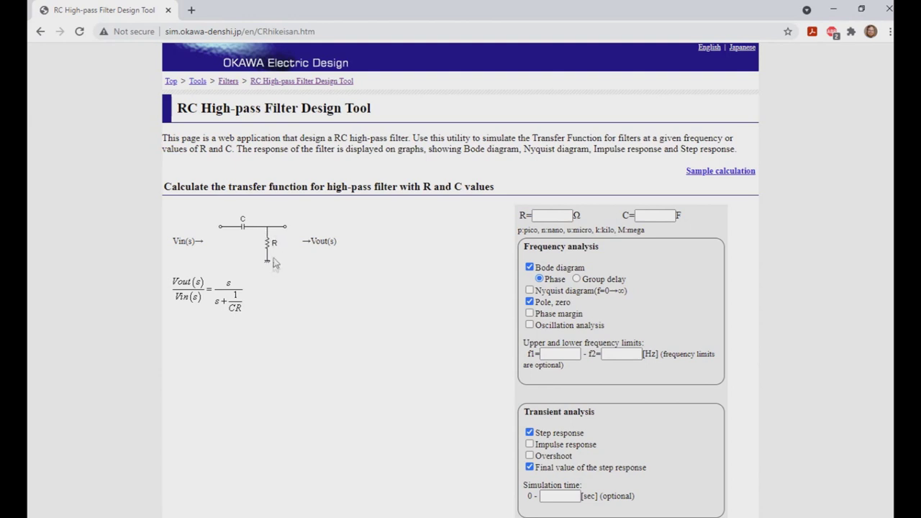
left_click(546, 216)
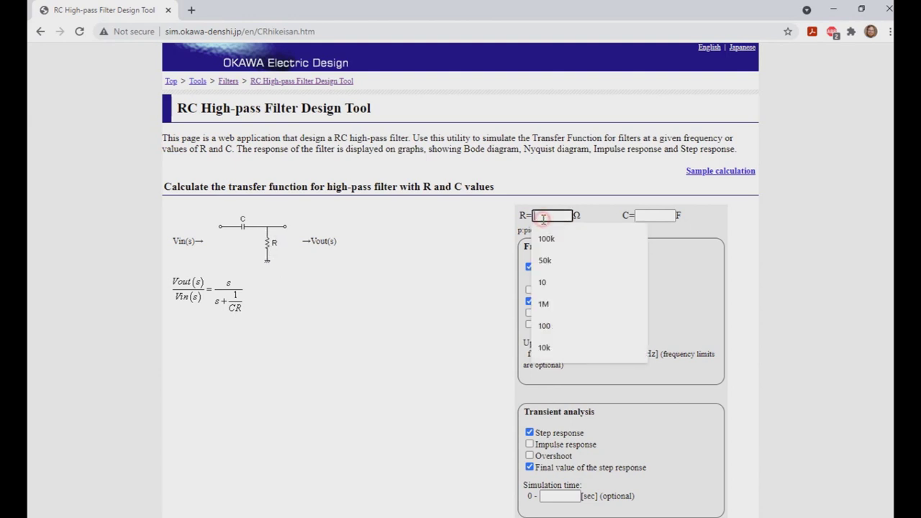
type("100k")
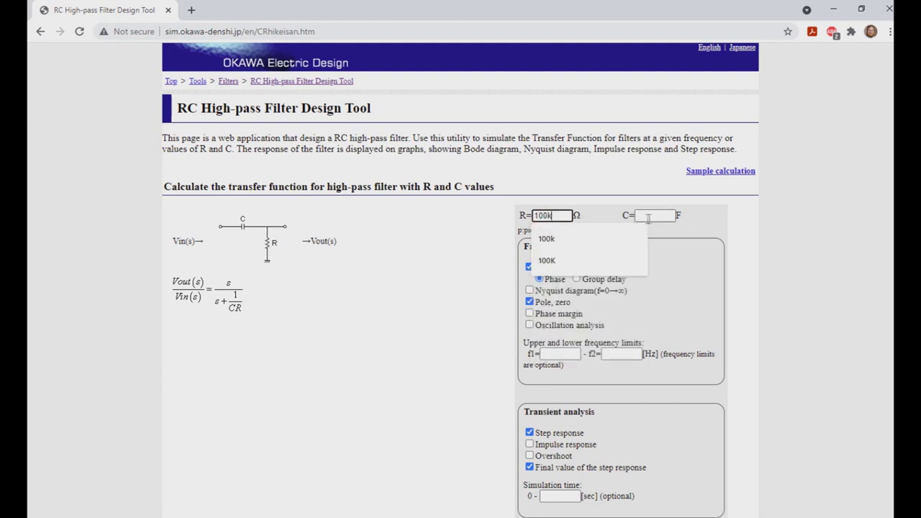
key("Tab")
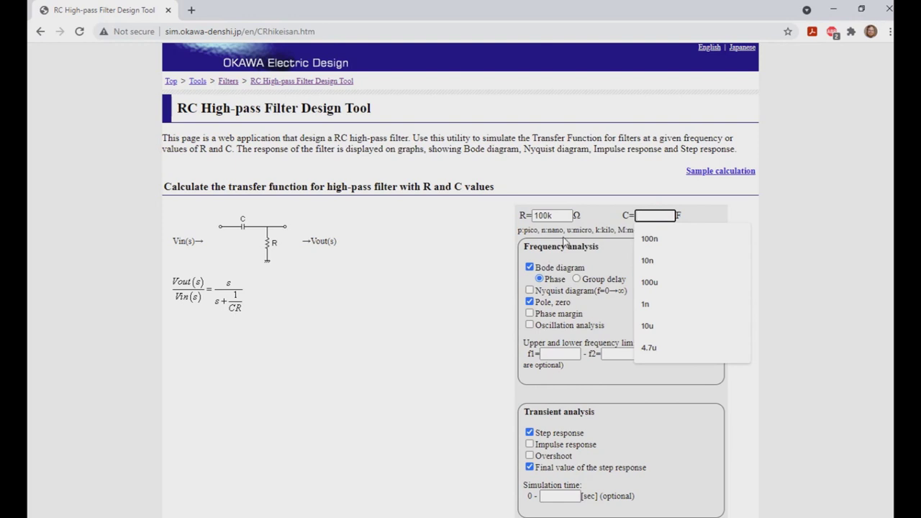
type("100n")
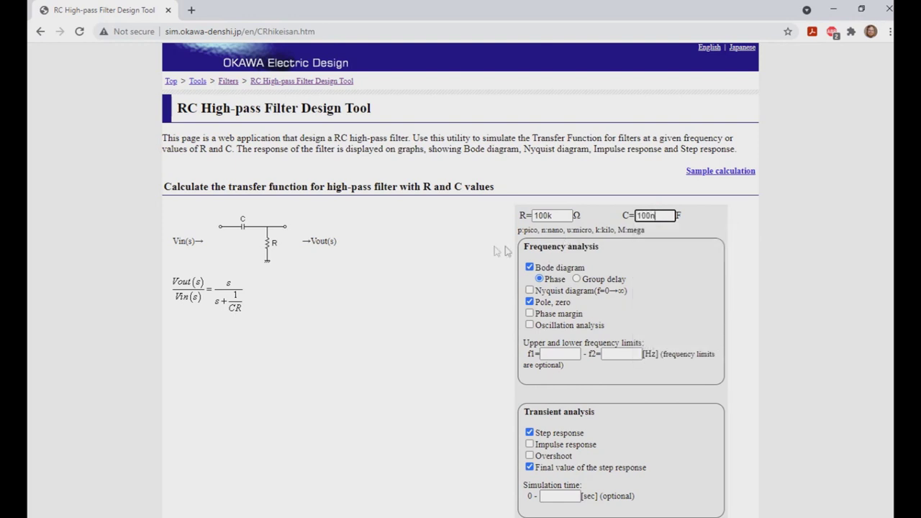
key("Return")
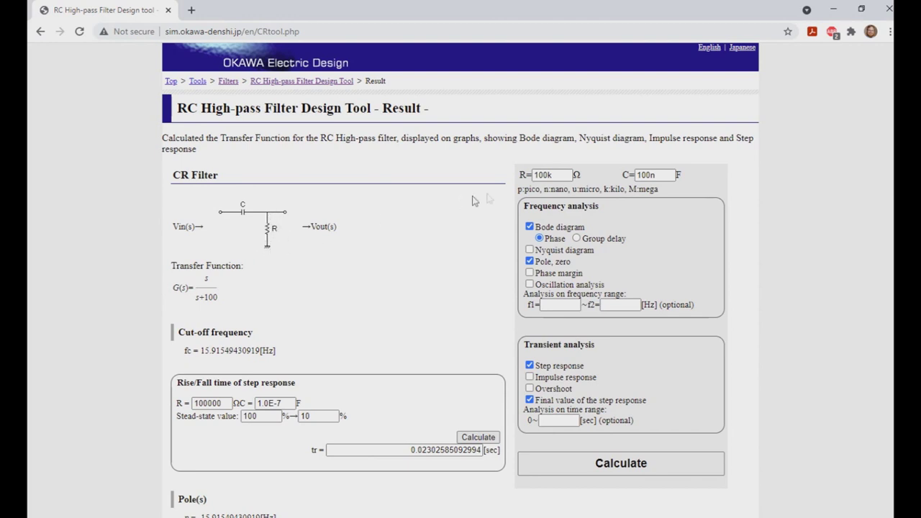
- Set the RC high-pass filter's resistance R to 10k and recalculate its response
double_click(545, 176)
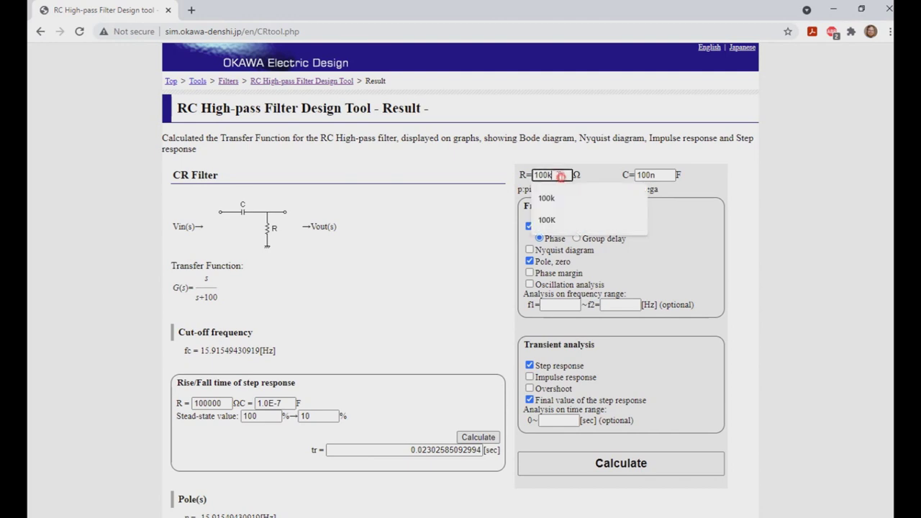
type("10k")
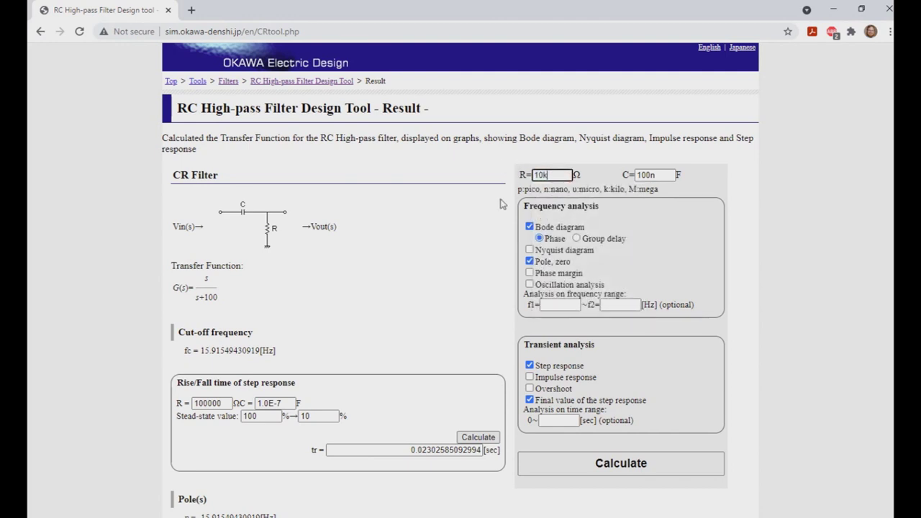
key("Return")
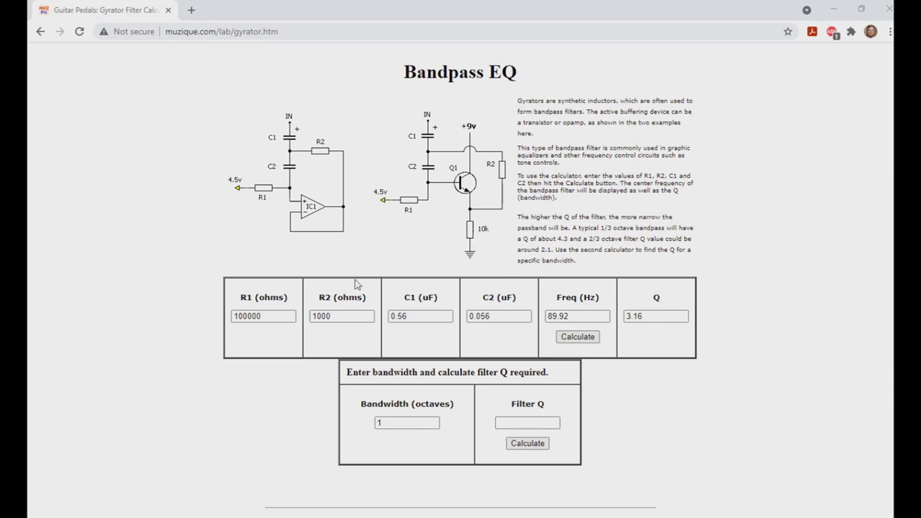
- Set R1 to 50000 ohms and R2 to 500 ohms in the Bandpass EQ calculator and calculate the frequency and Q
left_click(568, 316)
left_click_drag(282, 315, 192, 302)
type("5")
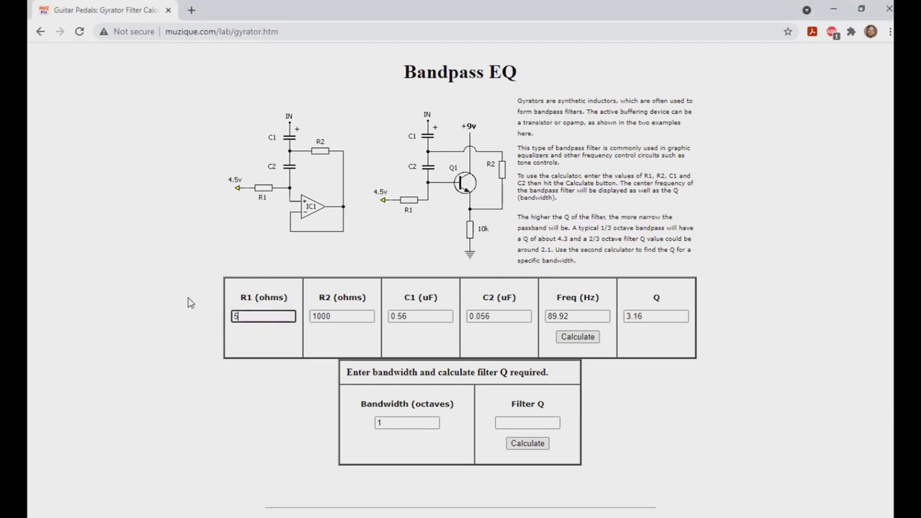
type("0000")
key("Tab")
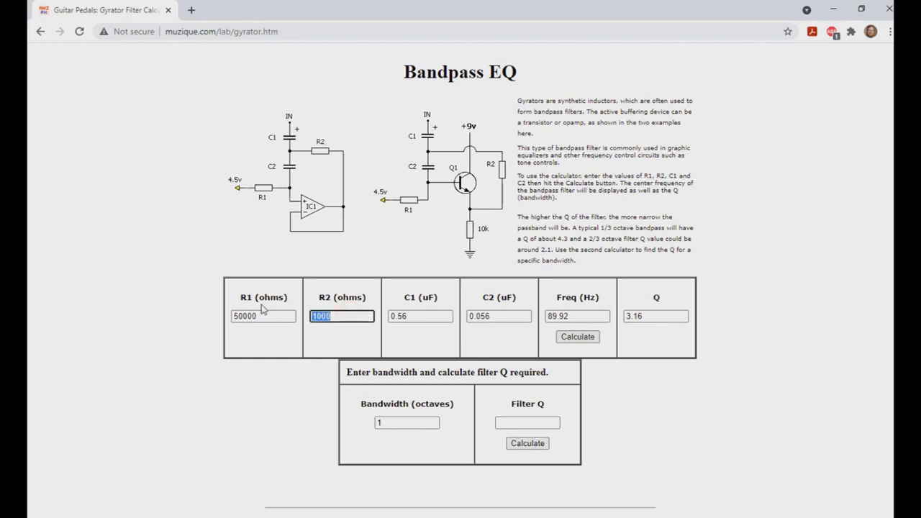
type("500")
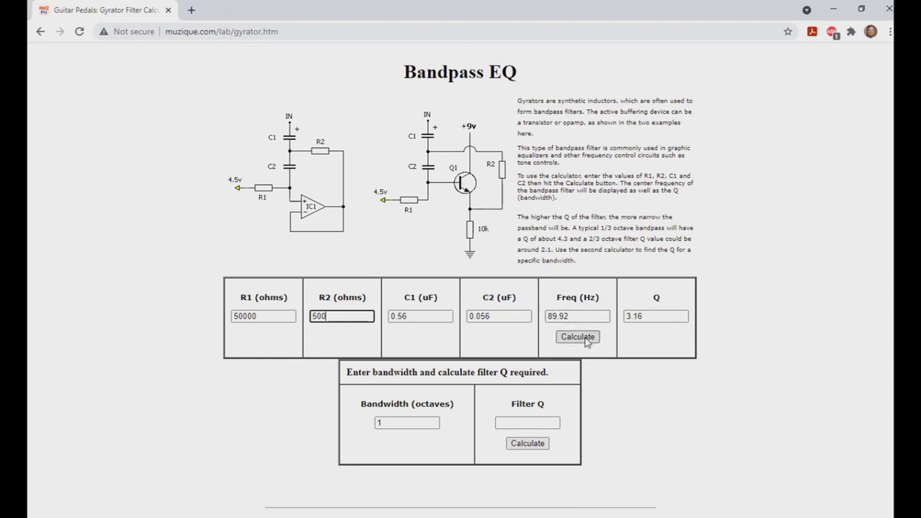
left_click(586, 341)
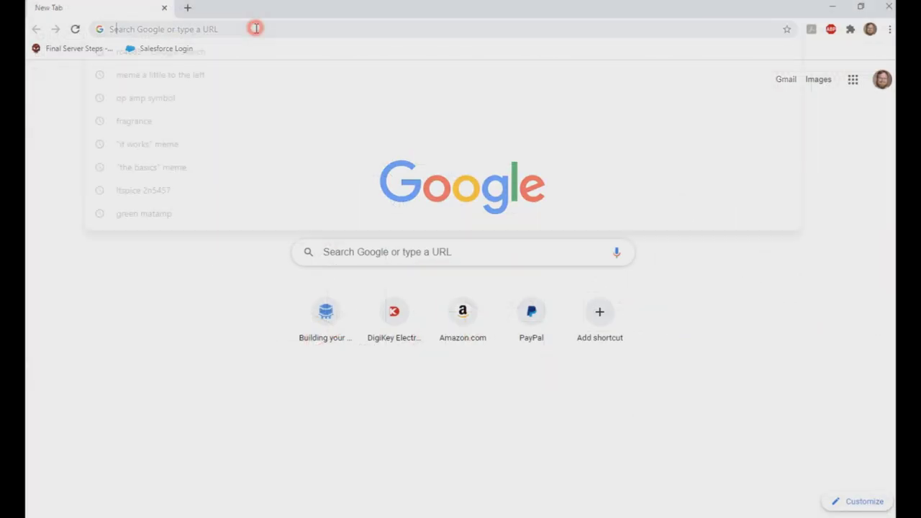
left_click(255, 28)
type("http://www.diyguitarpedals.com.au/shop/index.php")
key("Return")
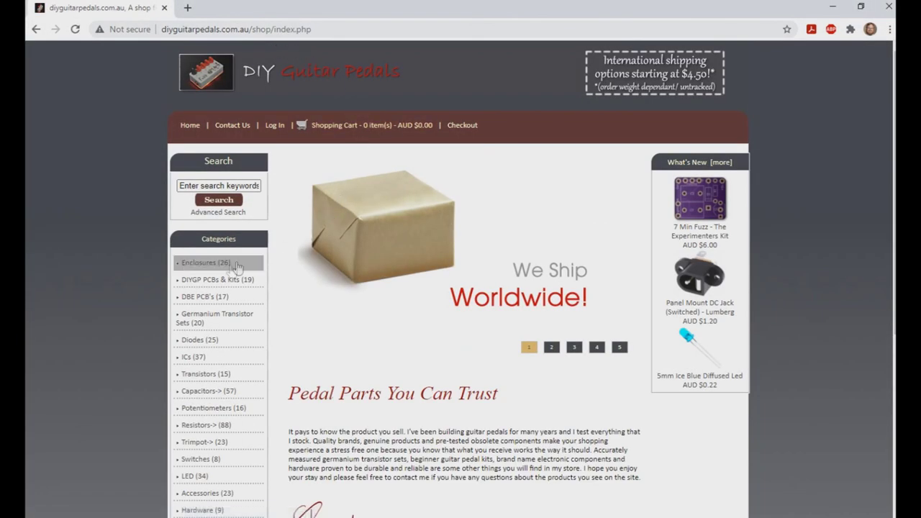
- Browse the product listings in the shop's DIYGP PCBs & Kits and DBE PCB's categories
left_click(212, 284)
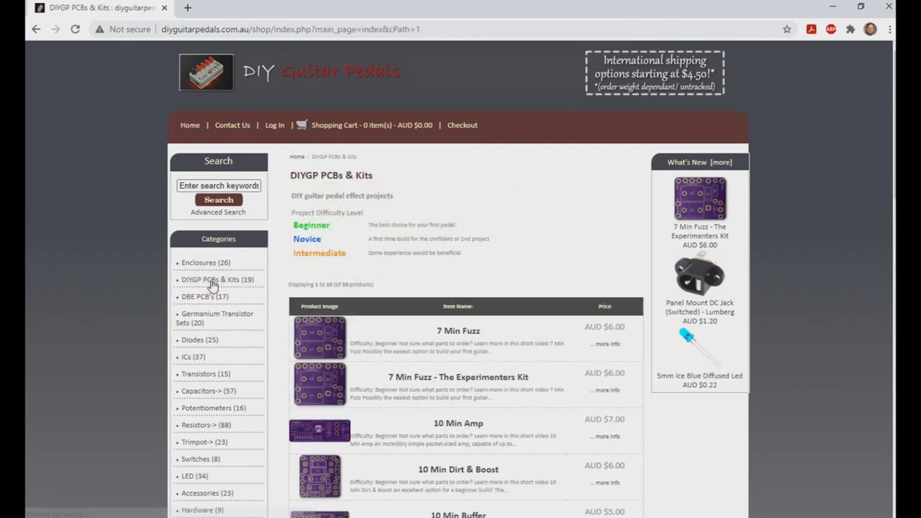
scroll(223, 283, "down", 2)
scroll(249, 268, "down", 2)
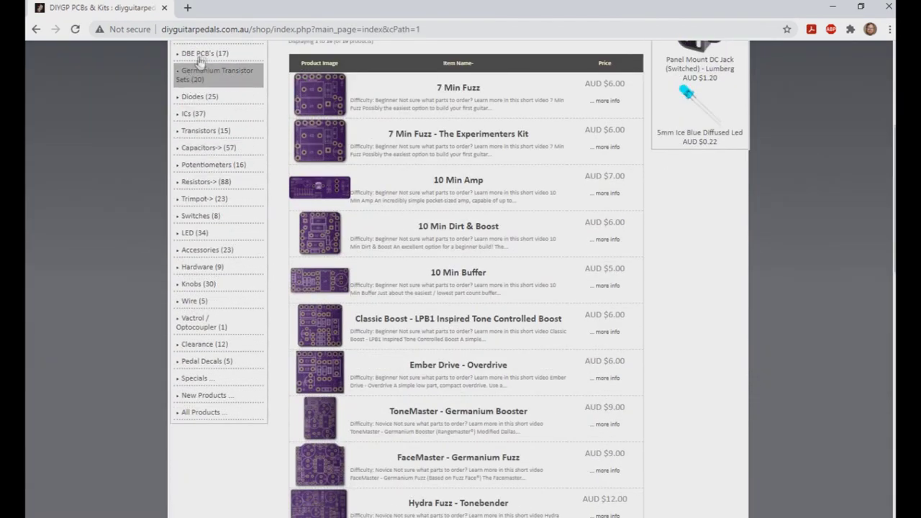
left_click(223, 56)
scroll(392, 245, "down", 3)
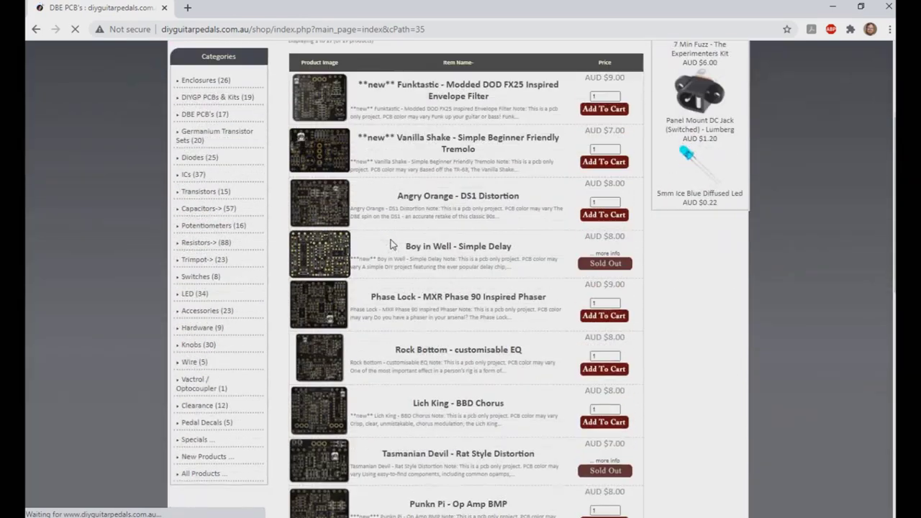
scroll(412, 247, "down", 1)
scroll(381, 245, "up", 1)
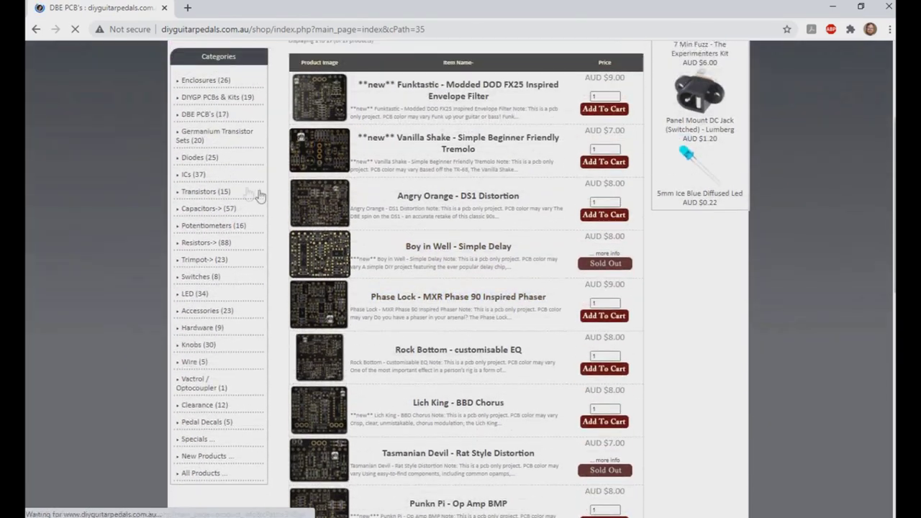